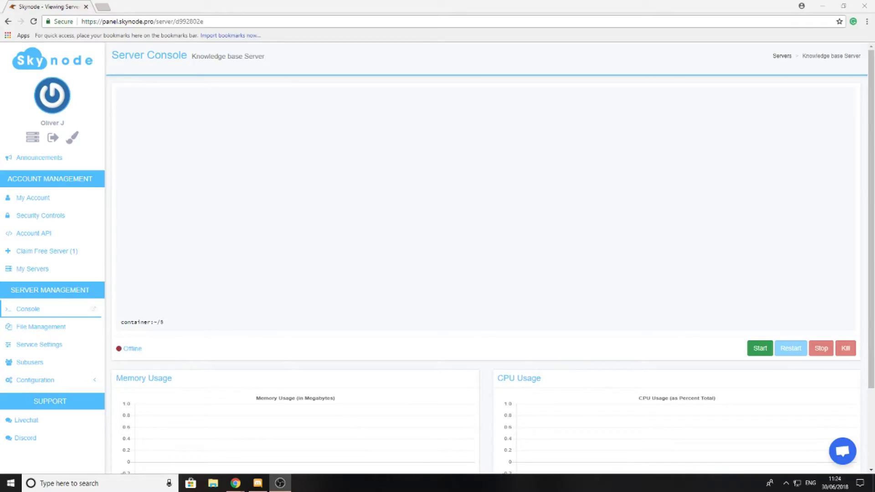
Open a new blank browser tab beside the Skynode server panel tab.
left_click(104, 6)
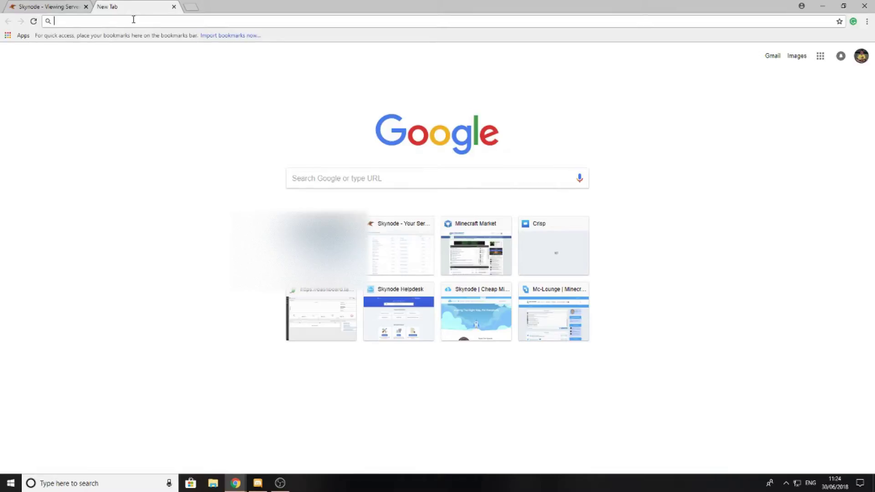
Search 'ftb sky factory 3' and open the SkyFactory 3 3.0.15 server pack file page.
type("ftb sky factory 3")
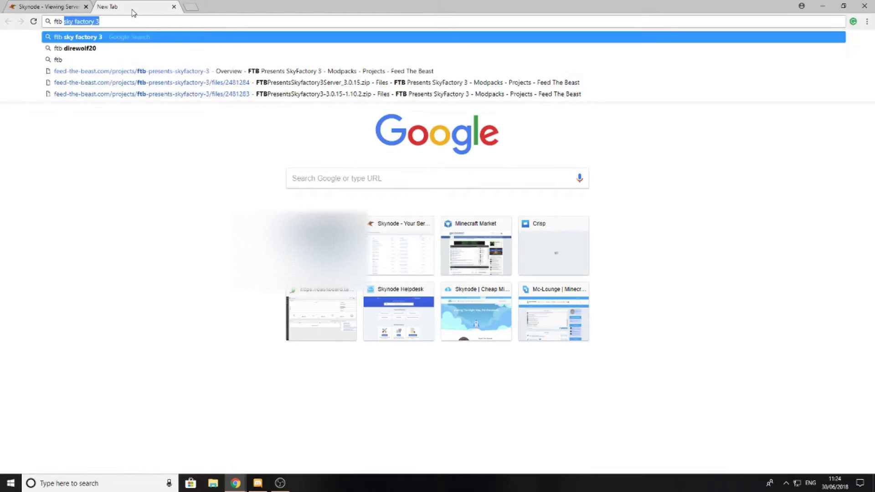
key("Return")
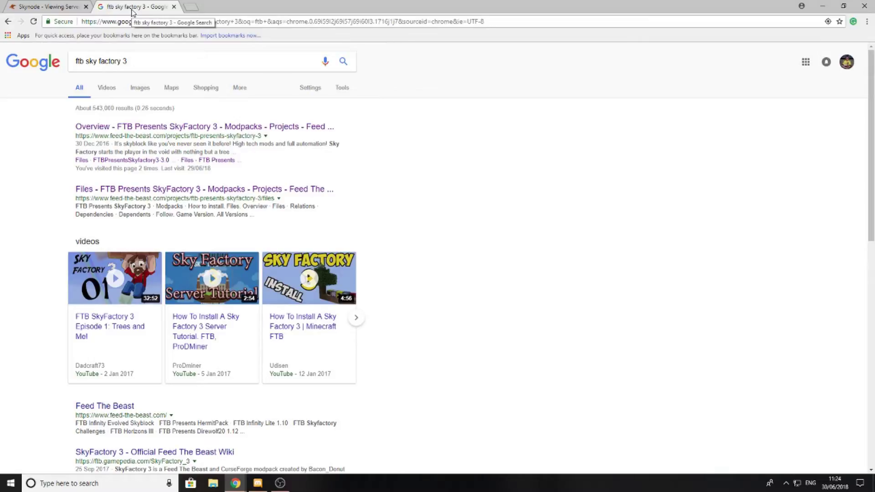
left_click(127, 128)
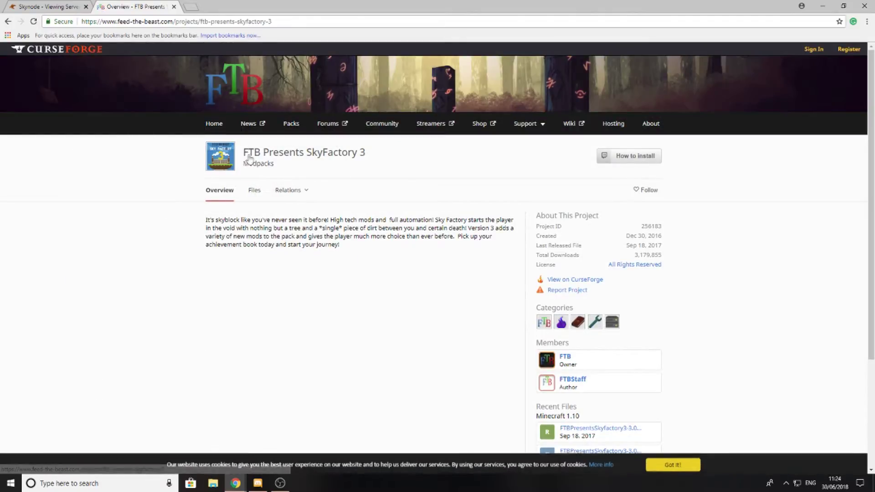
left_click(252, 190)
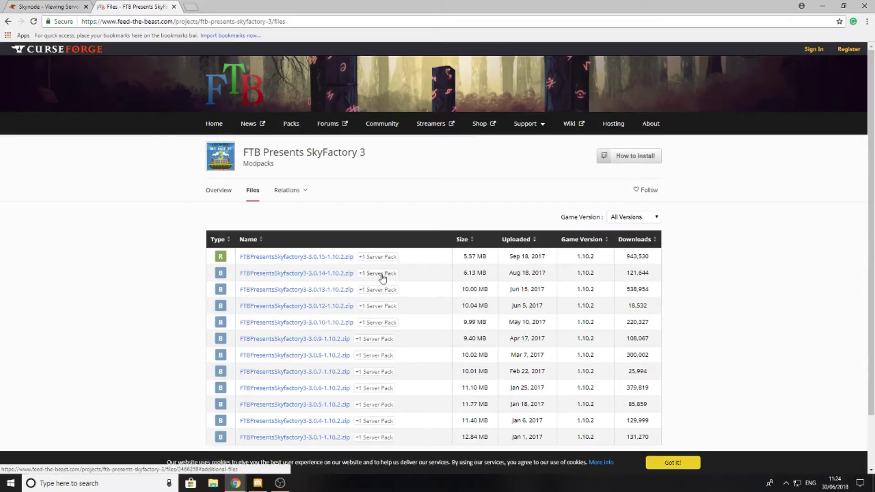
left_click(381, 258)
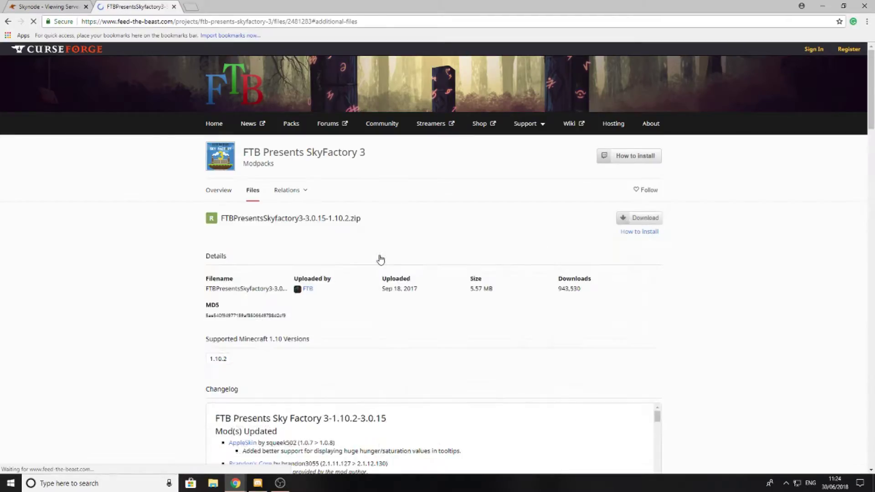
scroll(316, 169, "up", 5)
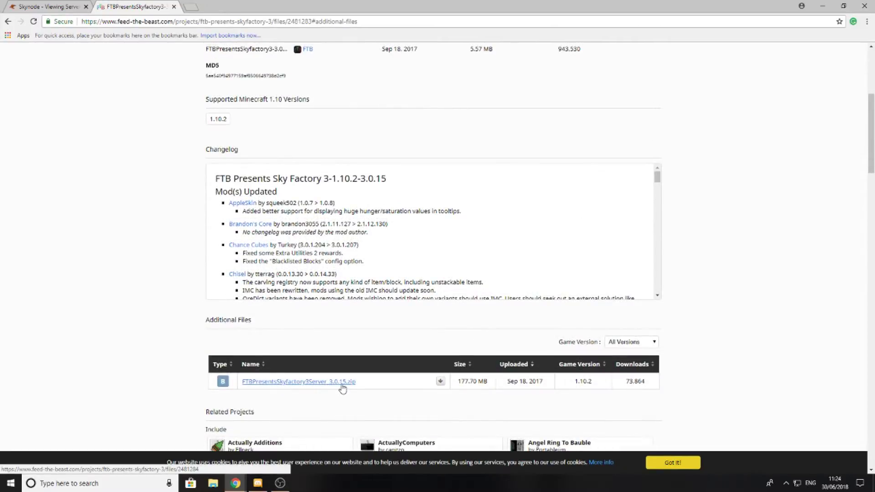
left_click(343, 388)
Search 'tekkit classic' in a new tab and open Technic Platform's Tekkit Classic 3.1.2 page.
left_click(192, 6)
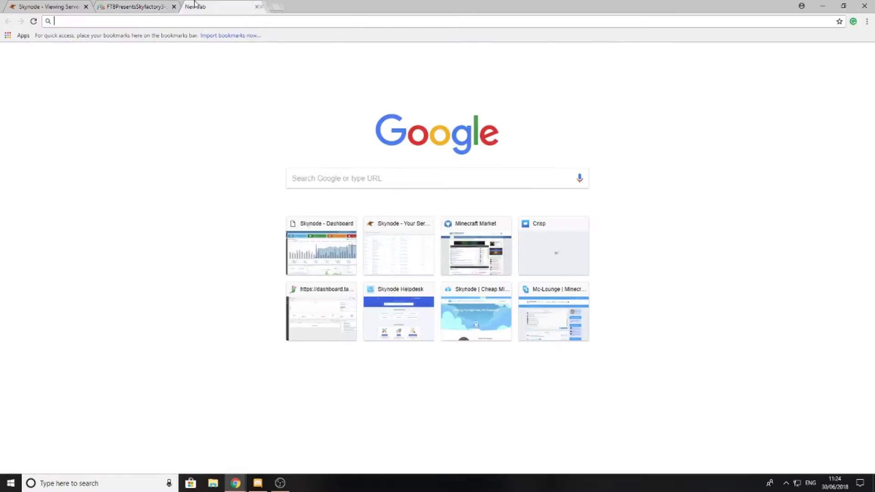
type("tekkit cl")
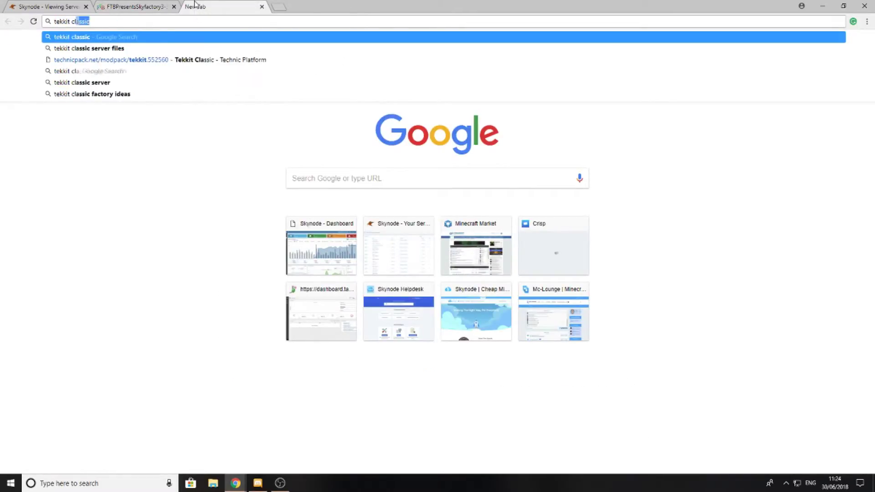
type("assic")
key("Return")
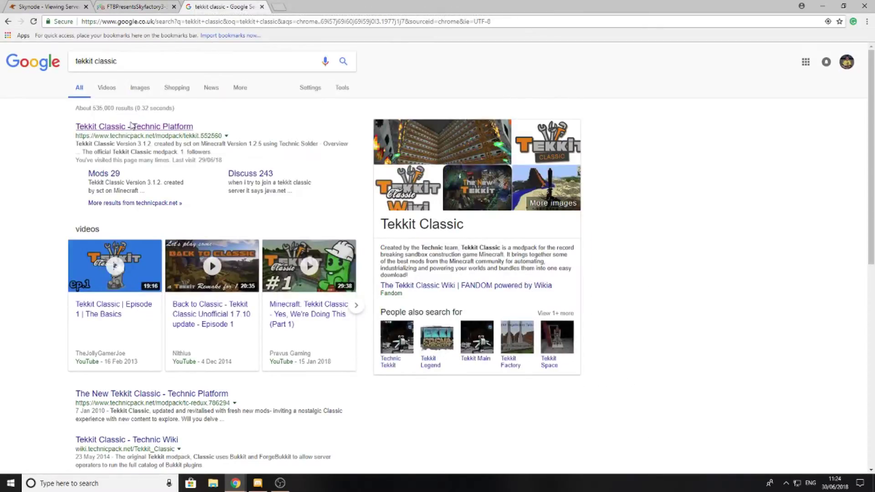
left_click(131, 126)
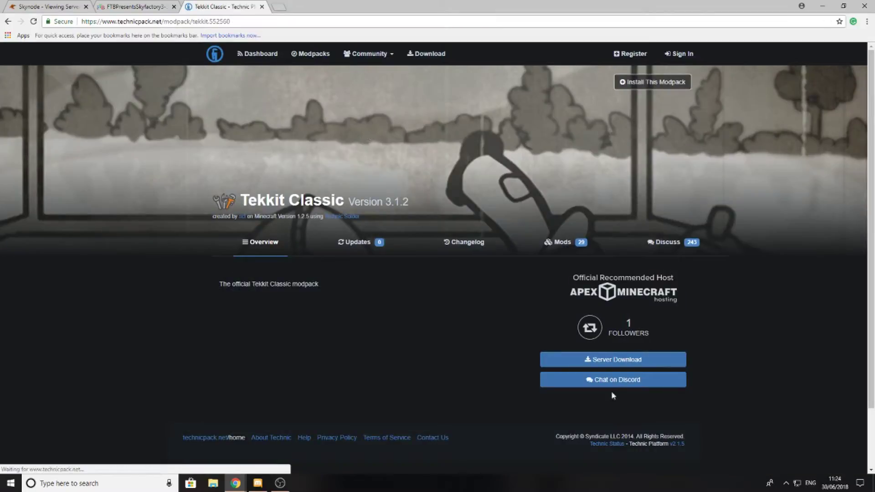
Close the Tekkit tab and download FTBPresentsSkyfactory3Server_3.0.15.zip from Additional Files.
left_click(262, 7)
scroll(393, 371, "down", 3)
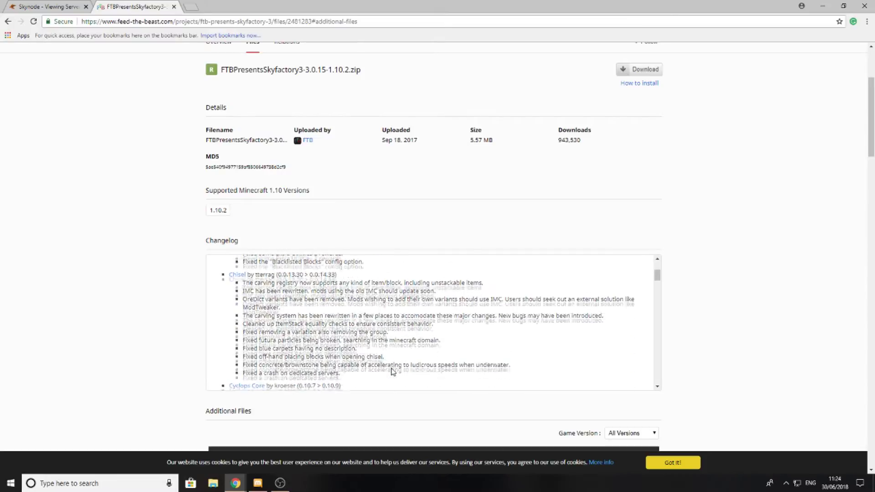
scroll(668, 172, "down", 3)
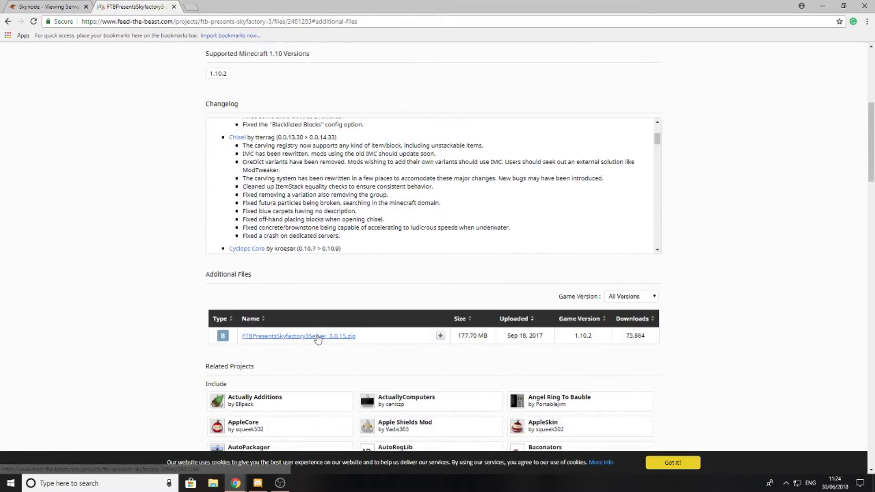
left_click(317, 337)
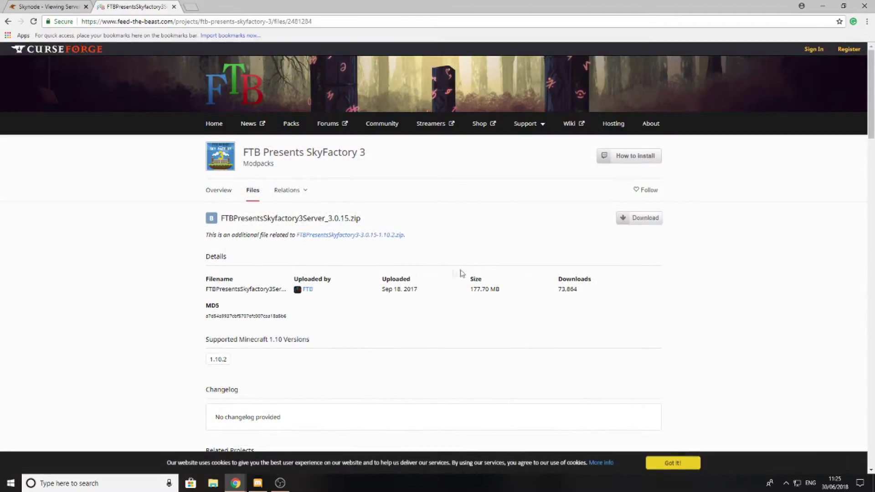
left_click(656, 219)
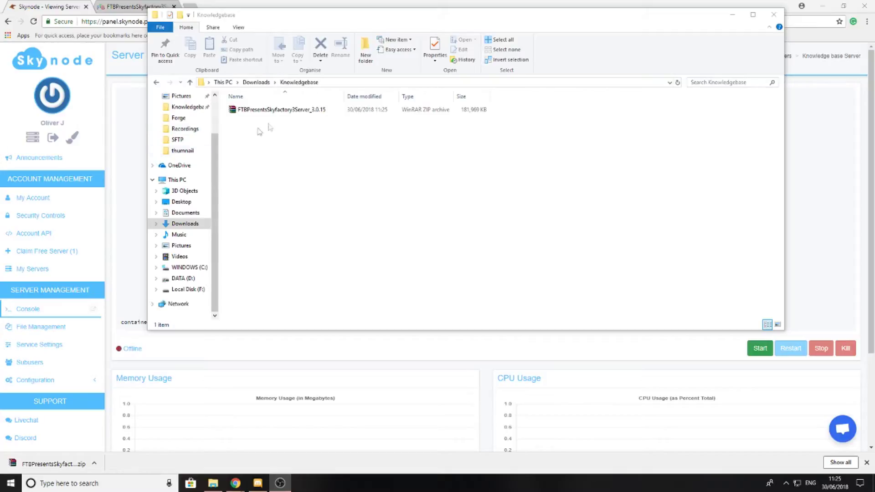
Extract the SkyFactory 3 server zip into the Knowledgebase folder with WinRAR's Extract Here.
left_click(279, 112)
right_click(279, 113)
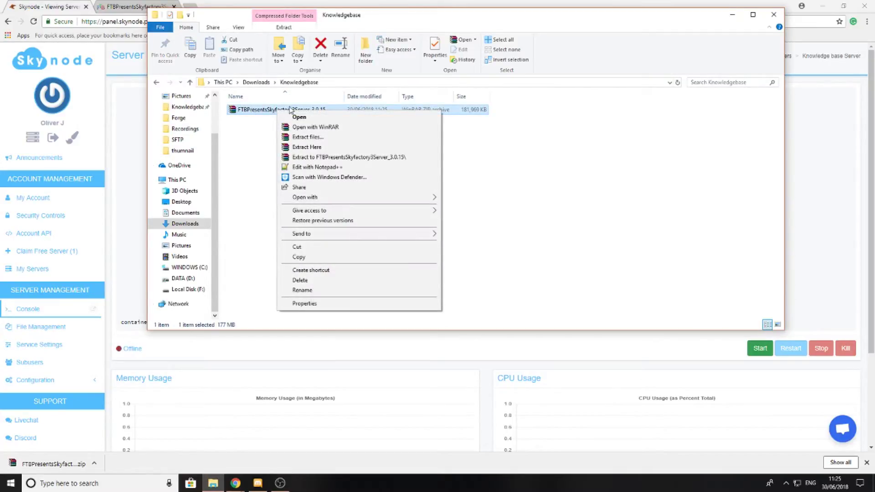
left_click(298, 147)
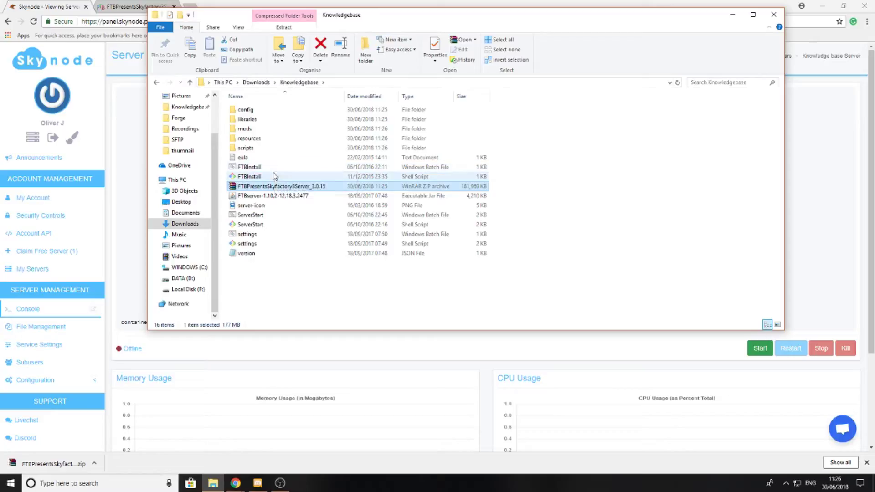
left_click(267, 186)
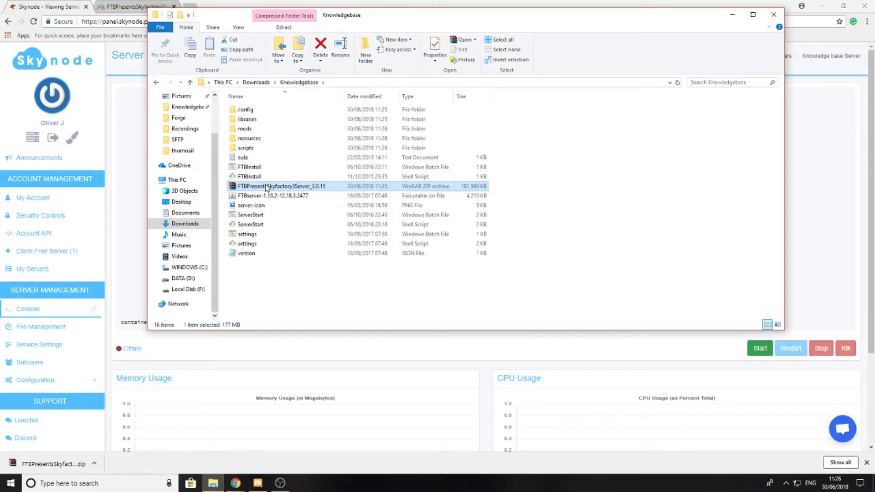
Delete the server zip and run FTBInstall.bat to add the minecraft_server.1.10.2 jar.
left_click(368, 189)
key("Delete")
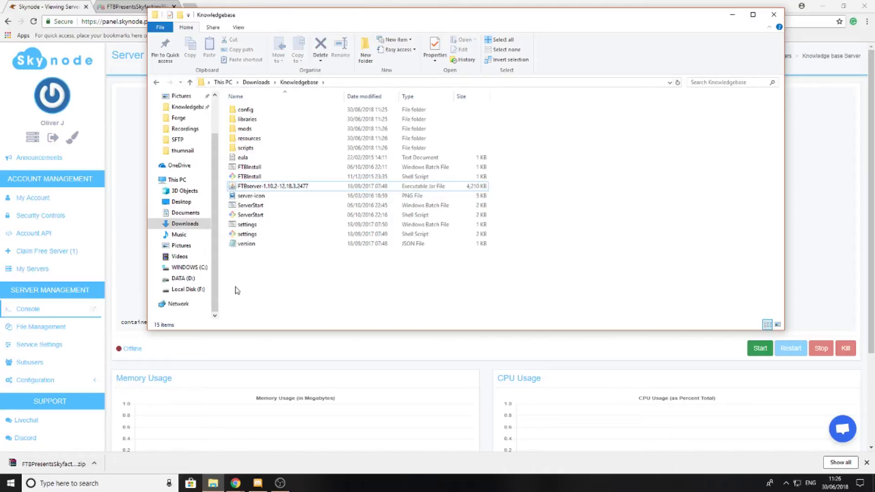
double_click(241, 167)
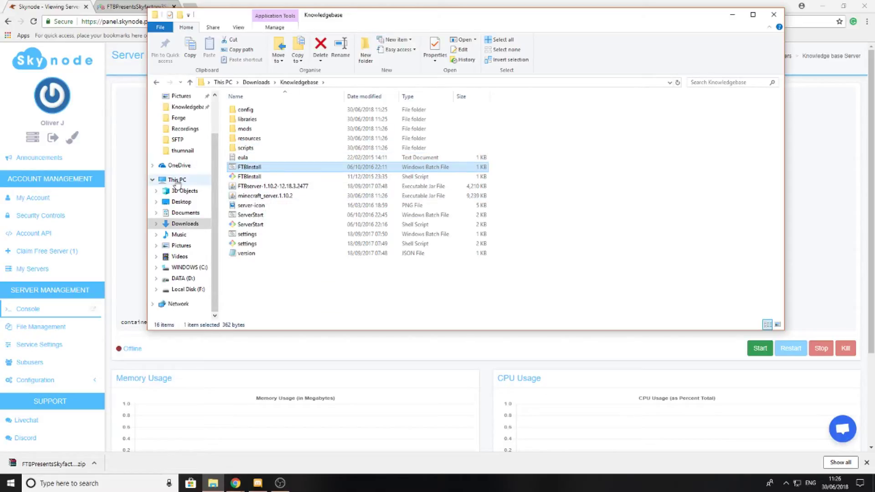
Run ServerStart once to generate eula.txt, then change it to eula=true in Notepad and save.
double_click(254, 215)
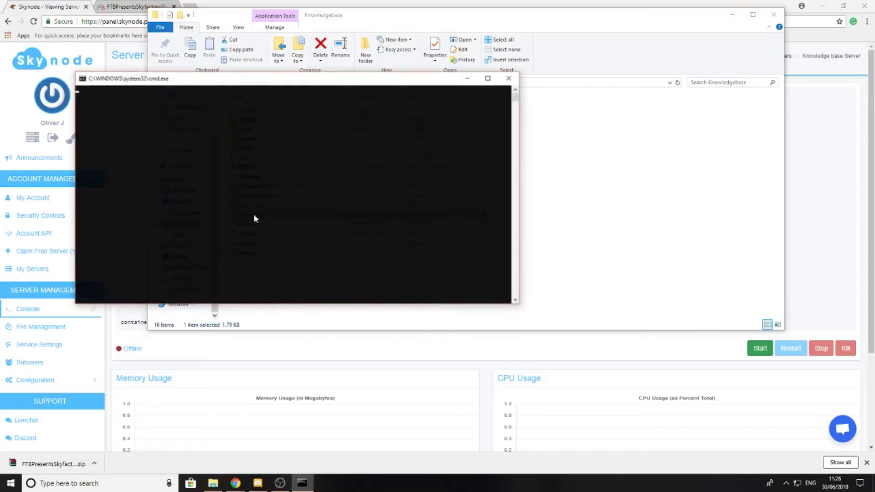
key("Return")
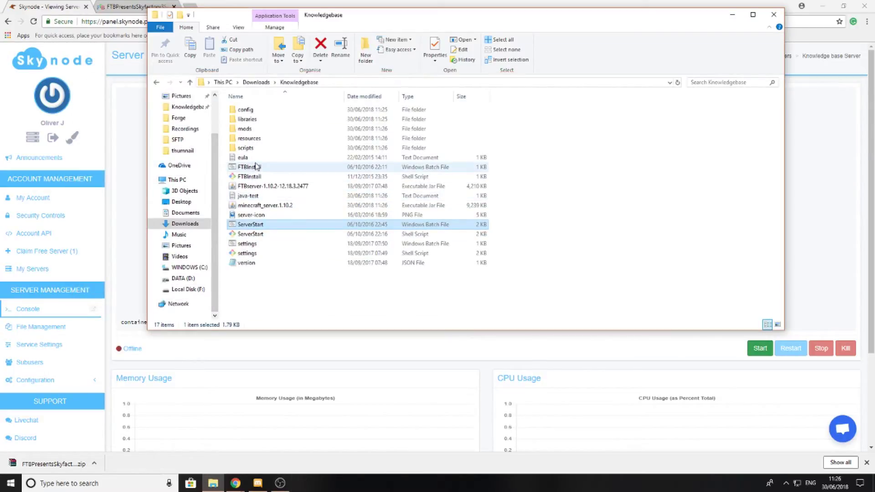
double_click(244, 158)
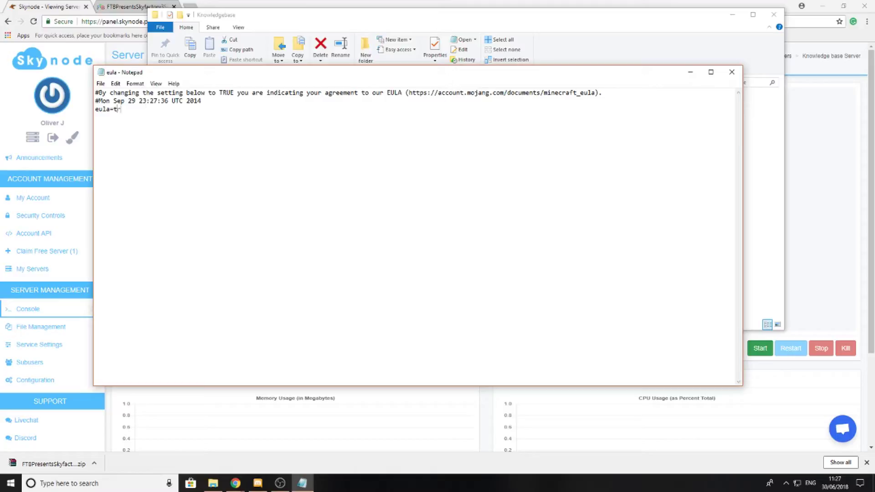
left_click(100, 83)
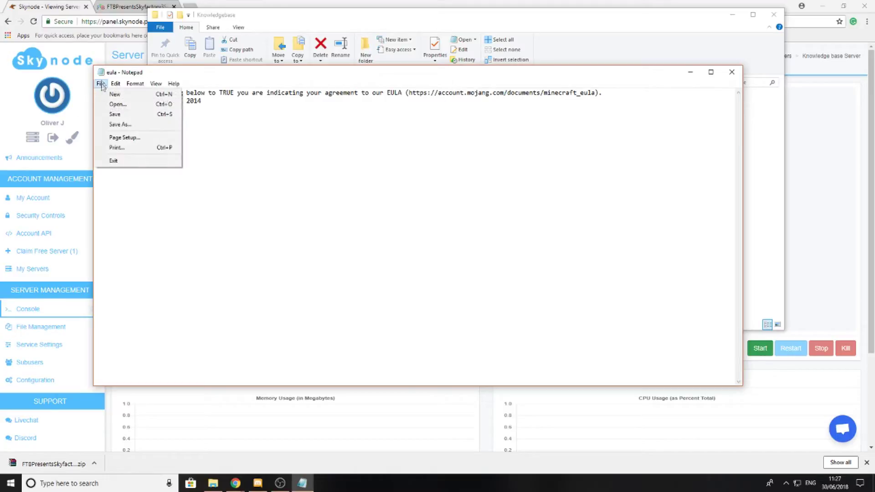
left_click(107, 111)
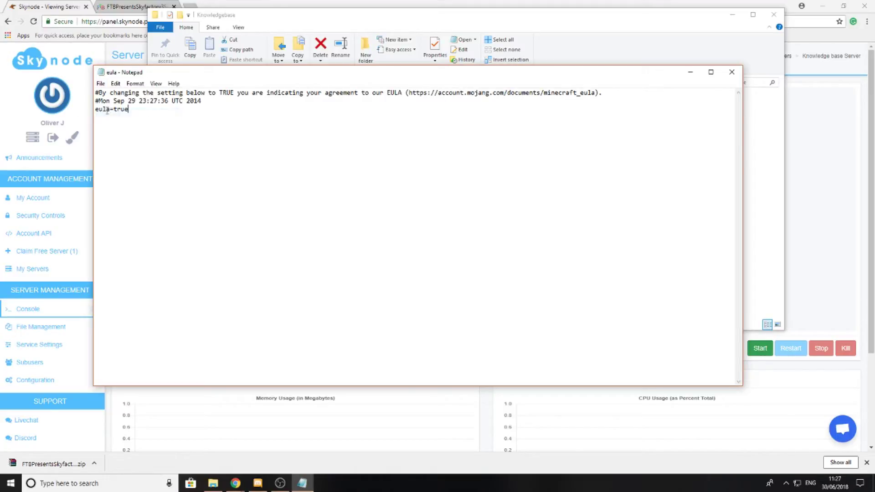
left_click(733, 72)
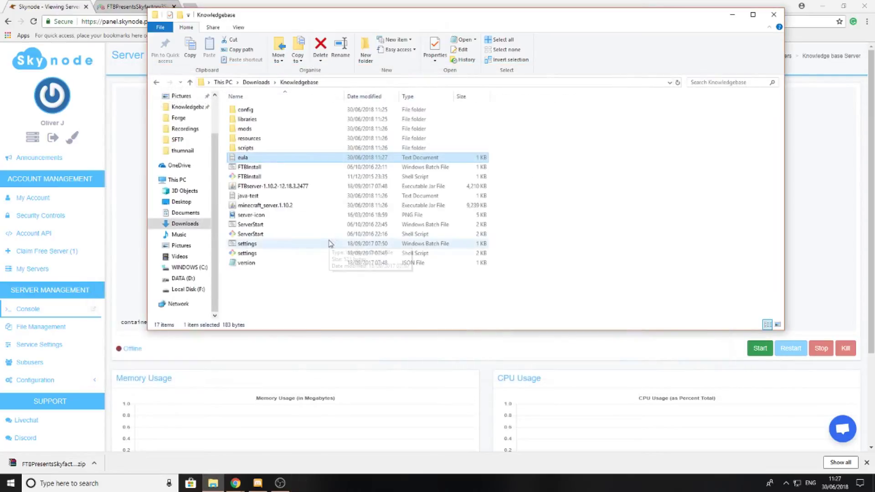
Run ServerStart.bat locally, close its console, and bring up Skynode's SFTP connection details.
double_click(255, 224)
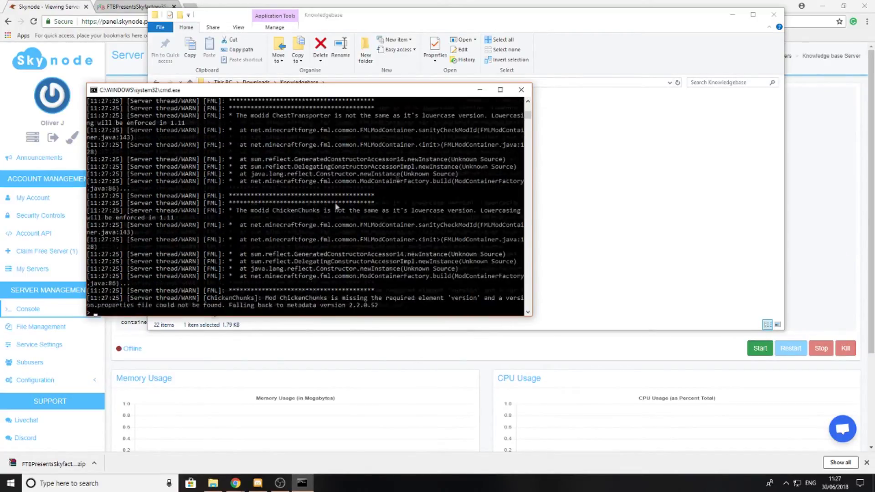
left_click(521, 90)
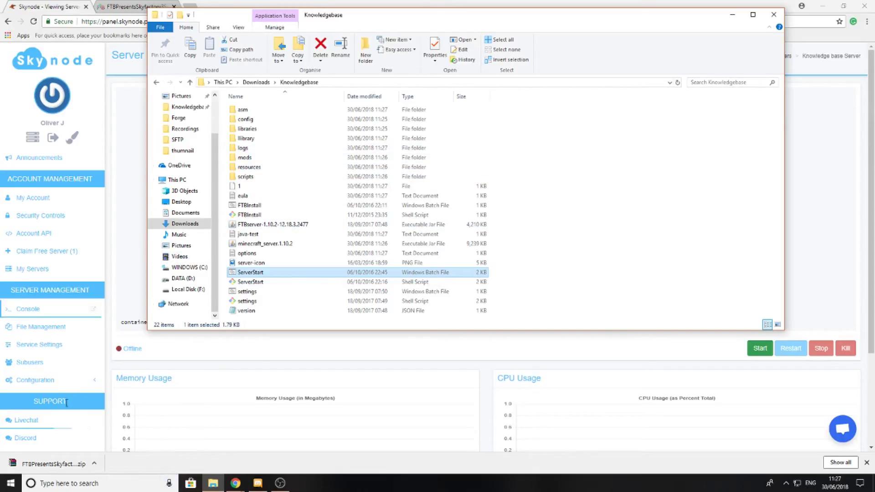
left_click(54, 388)
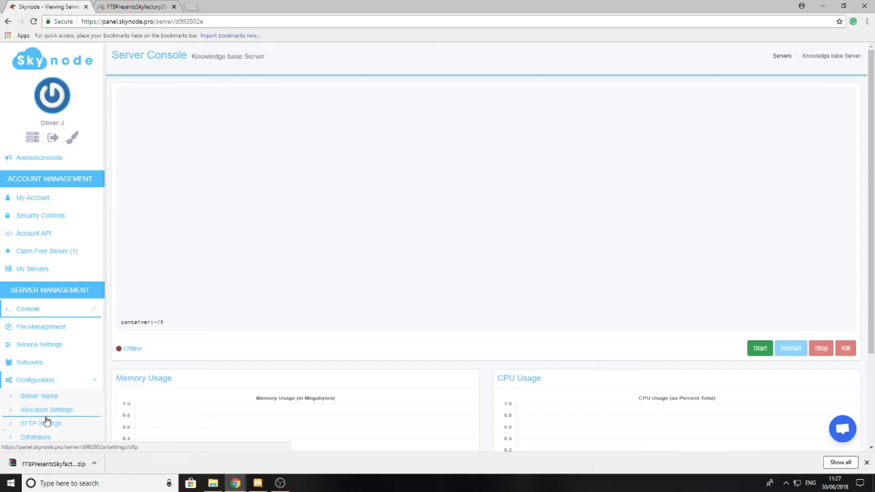
left_click(47, 424)
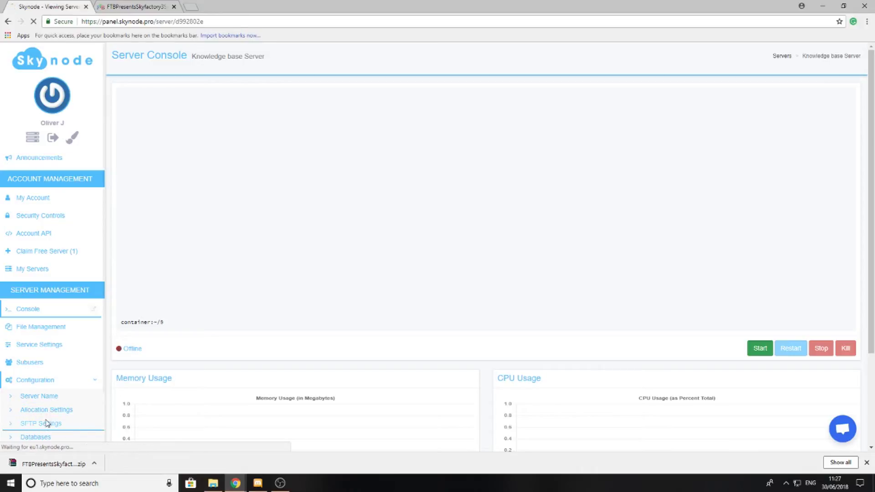
Launch FileZilla and paste the SFTP address sftp://eu1.skynode.pro:2022 as the host.
left_click(130, 481)
type("file")
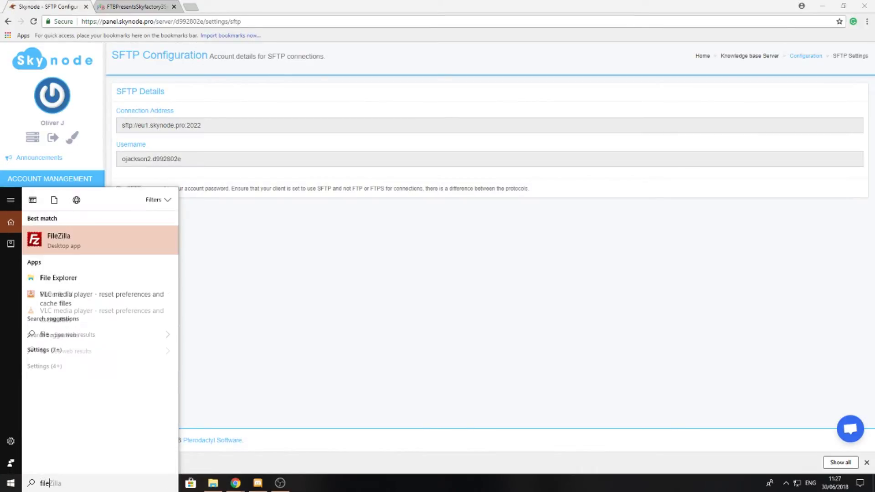
key("Return")
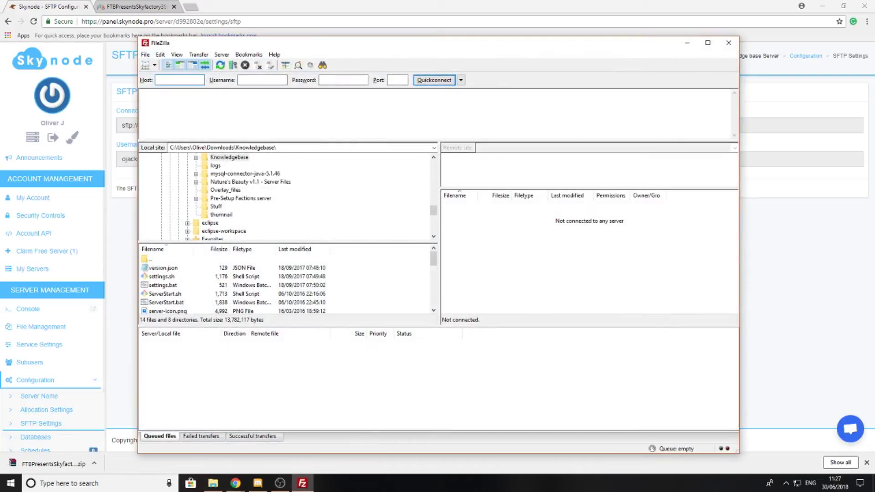
left_click(125, 120)
triple_click(125, 124)
key("ctrl+c")
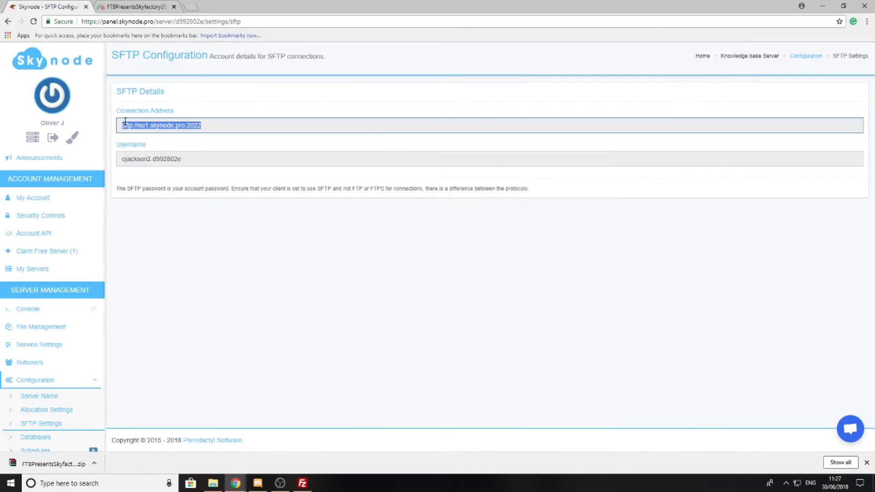
left_click(302, 484)
key("ctrl+v")
Paste the Skynode SFTP username into FileZilla and connect on port 2022.
left_click(136, 201)
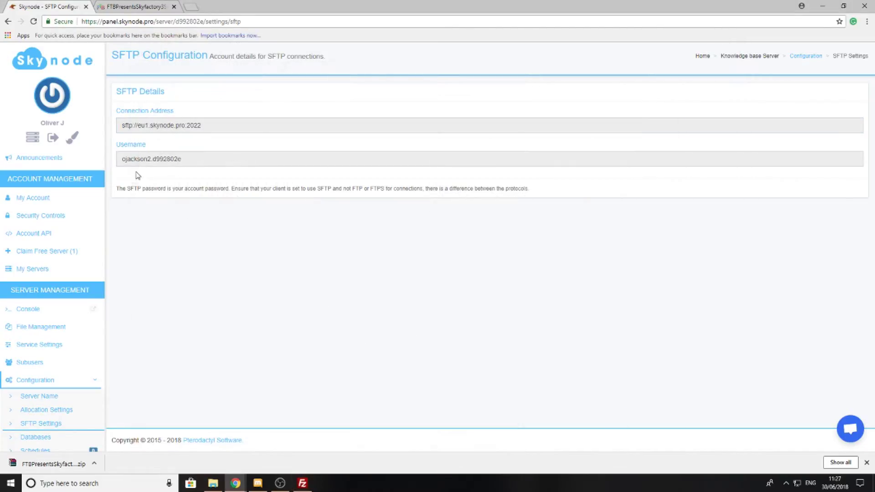
left_click(139, 164)
triple_click(140, 163)
key("ctrl+c")
left_click(302, 483)
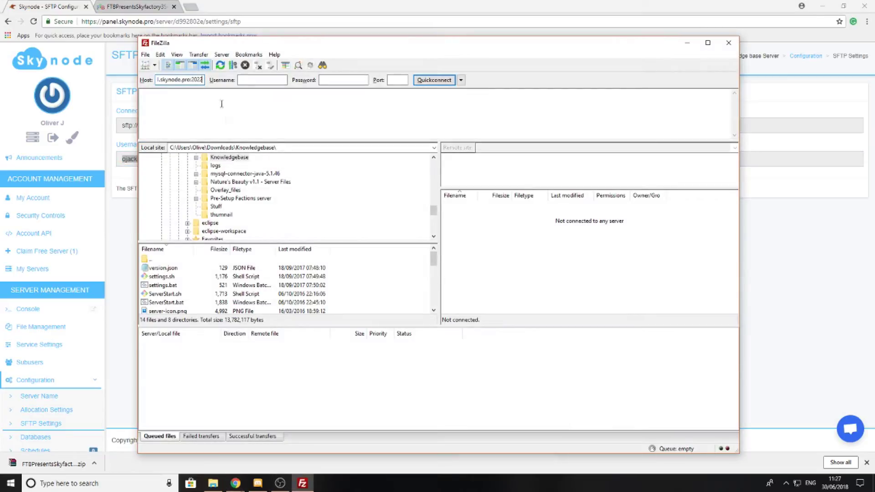
left_click(254, 79)
key("ctrl+v")
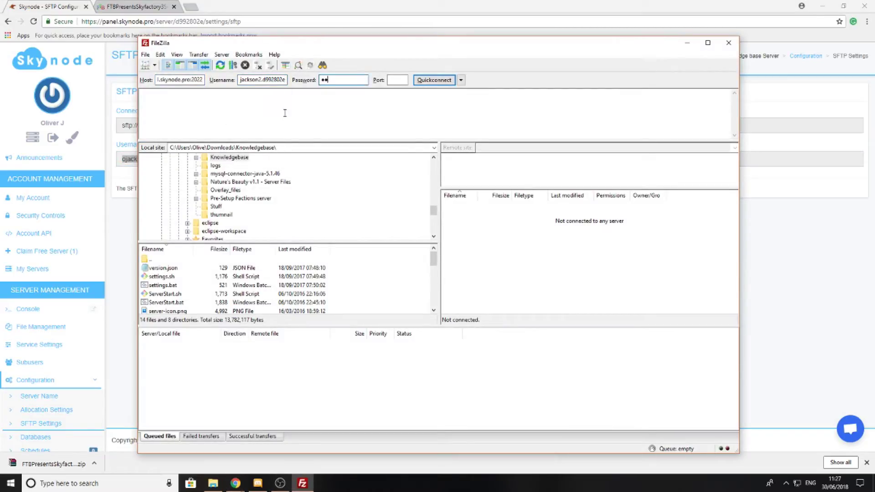
key("Return")
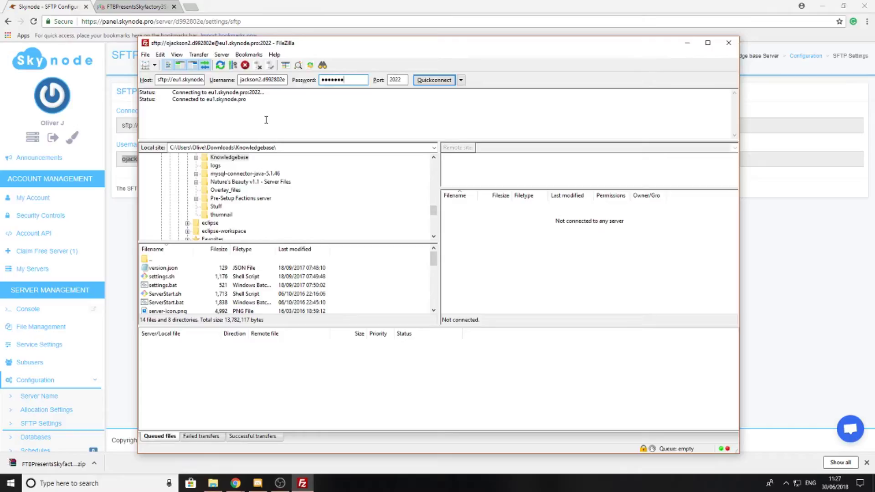
Select the server folders, both server jars and eula.txt, and upload them to the remote root.
scroll(303, 305, "down", 5)
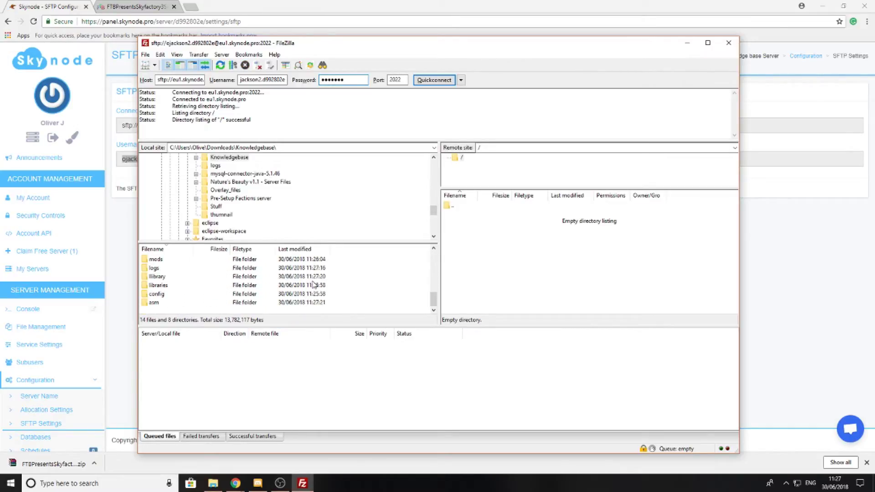
scroll(388, 285, "up", 5)
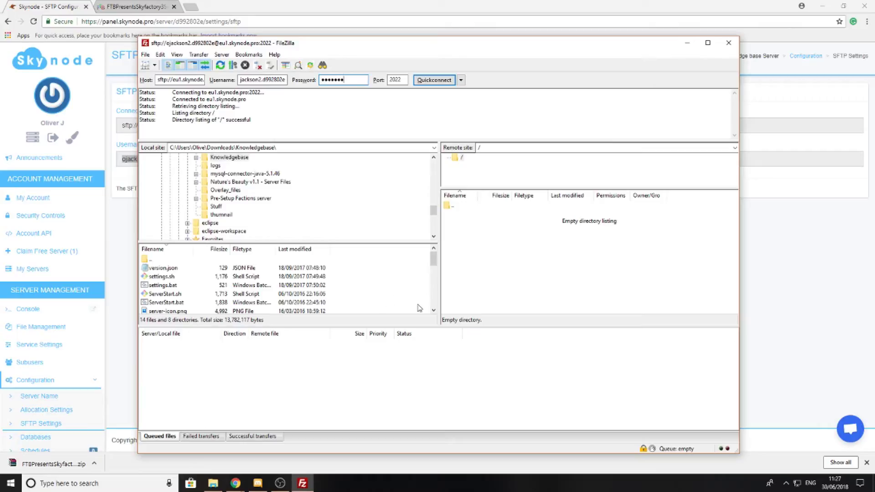
scroll(289, 286, "down", 5)
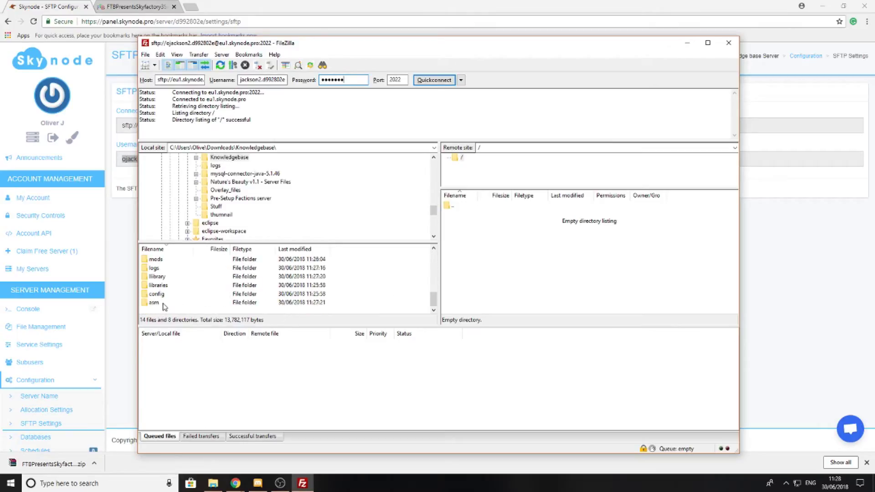
left_click_drag(163, 304, 172, 265)
scroll(174, 264, "up", 1)
scroll(173, 269, "up", 2)
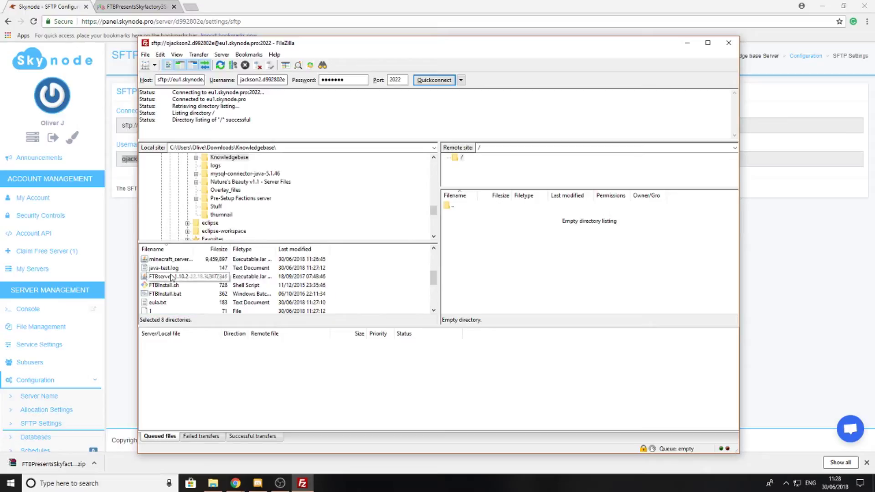
left_click(170, 259, "ctrl")
left_click(171, 277, "ctrl")
scroll(171, 279, "up", 1)
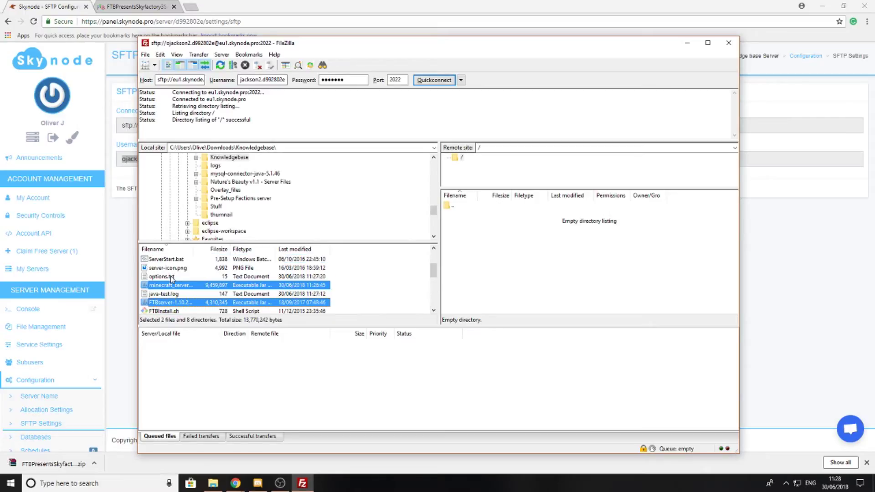
scroll(171, 280, "up", 2)
scroll(171, 287, "down", 2)
scroll(194, 297, "down", 1)
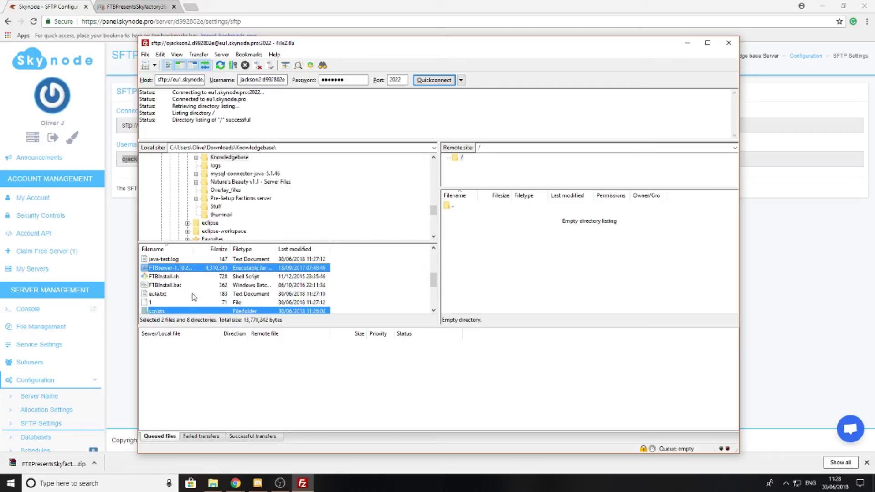
left_click(163, 295, "ctrl")
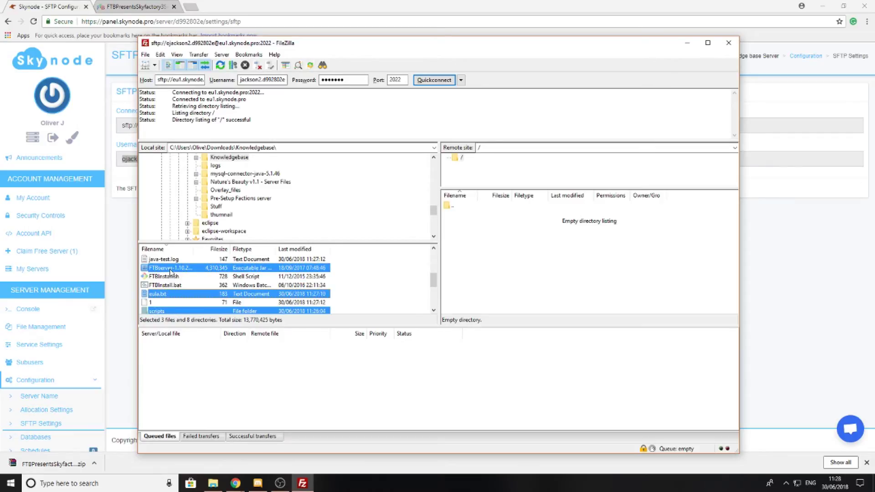
left_click_drag(171, 272, 501, 280)
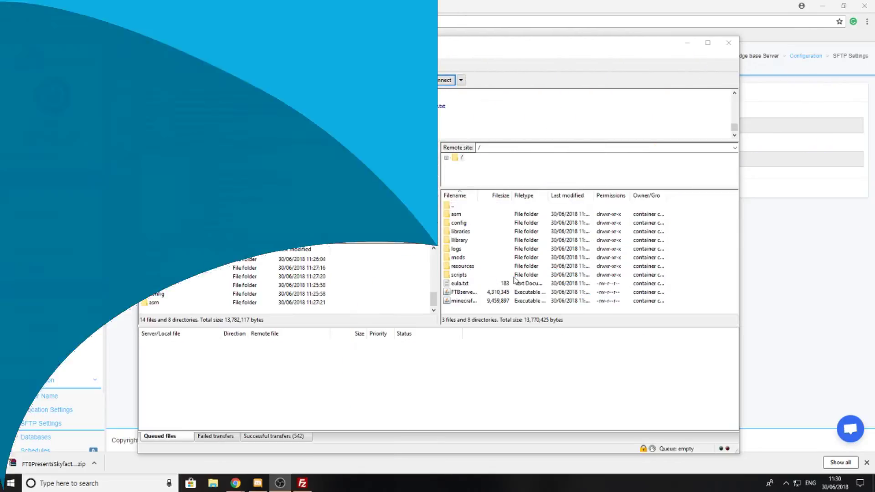
Close FileZilla and view the uploaded files in Skynode's File Manager at /home/container.
scroll(365, 296, "up", 5)
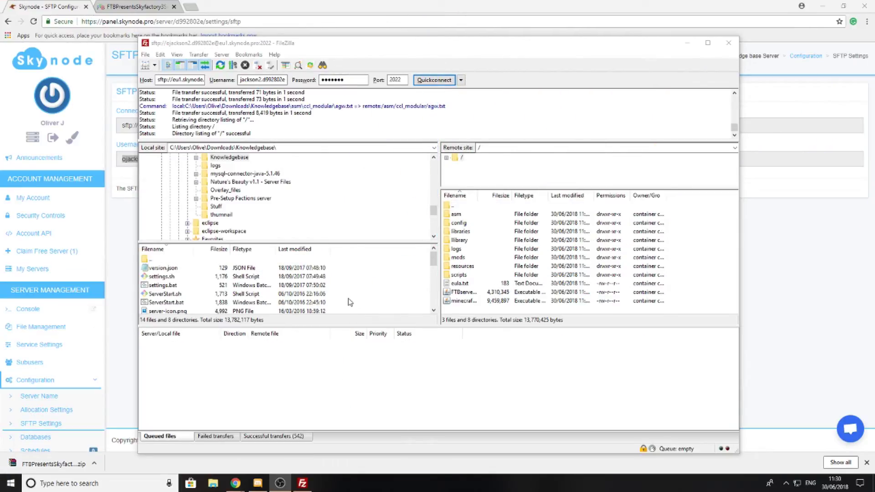
scroll(350, 303, "down", 5)
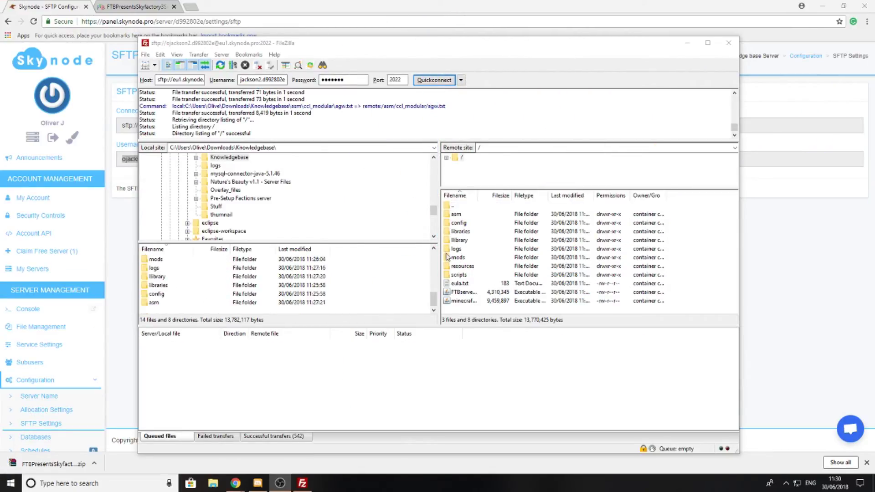
left_click(728, 42)
left_click(46, 327)
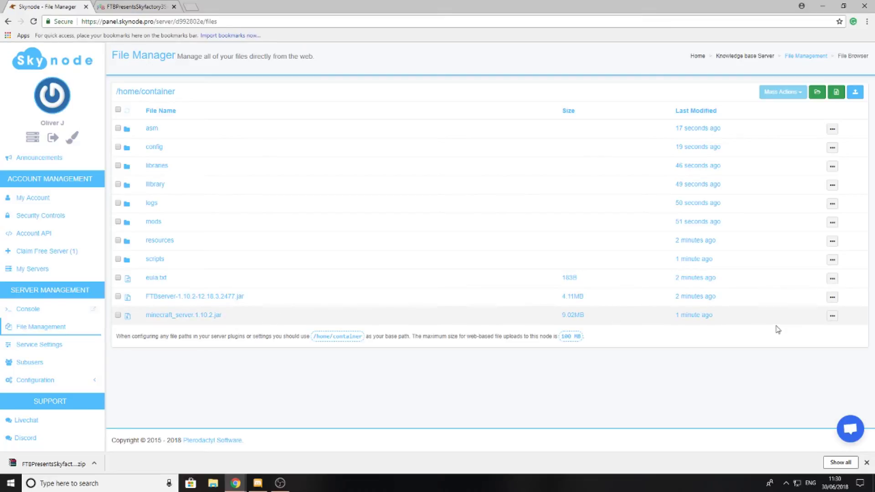
Rename the FTBserver jar to server.jar.
left_click(832, 297)
left_click(820, 310)
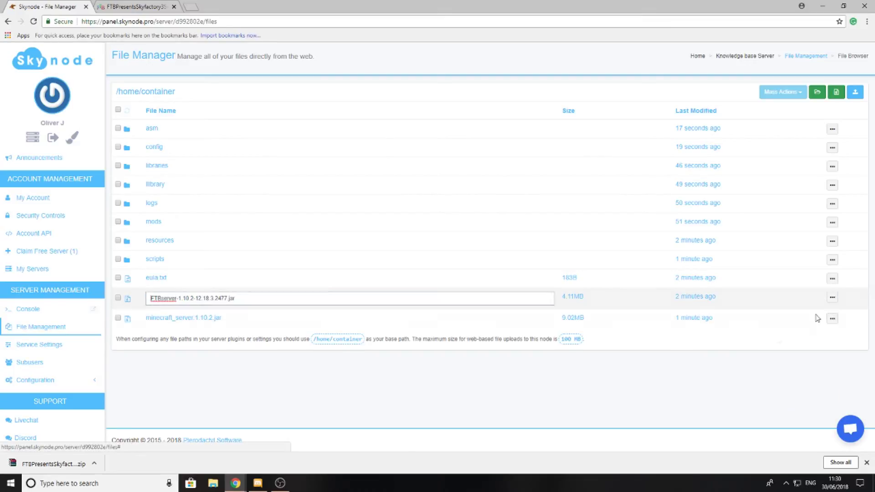
key("ctrl+a")
type("ser")
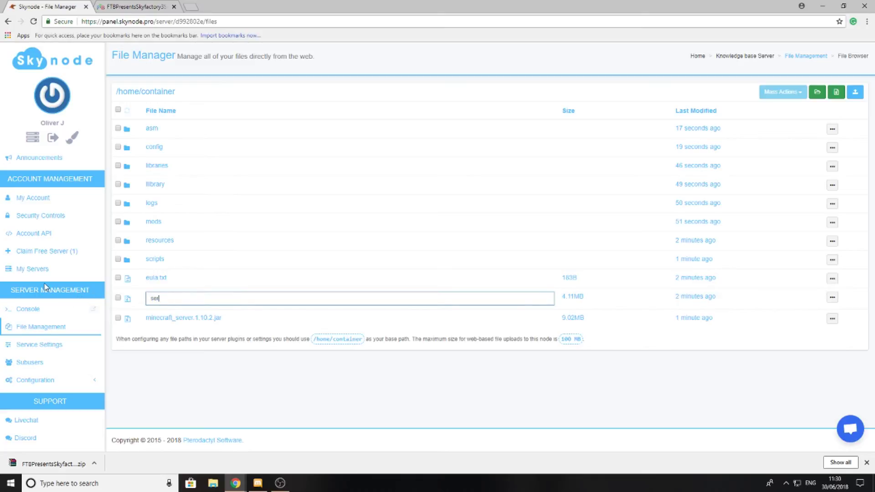
type("ver.jar")
key("Return")
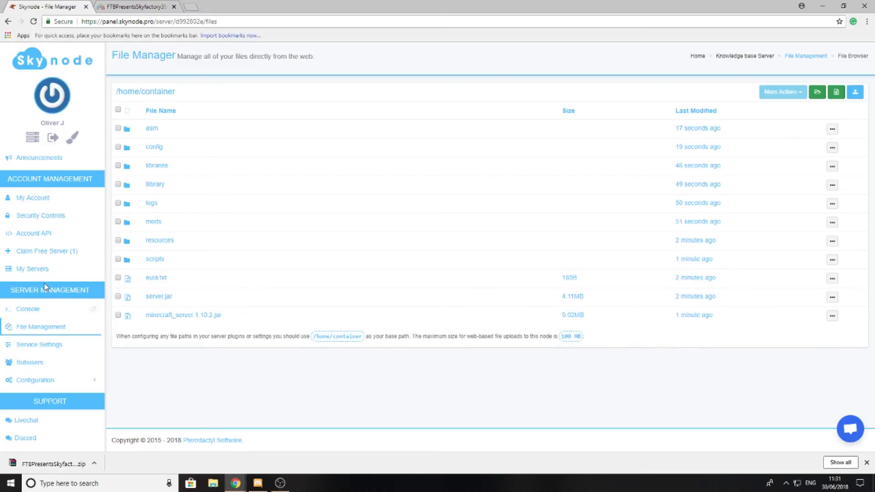
Confirm the startup jar in Service Settings, then start the server from the Console.
left_click(10, 345)
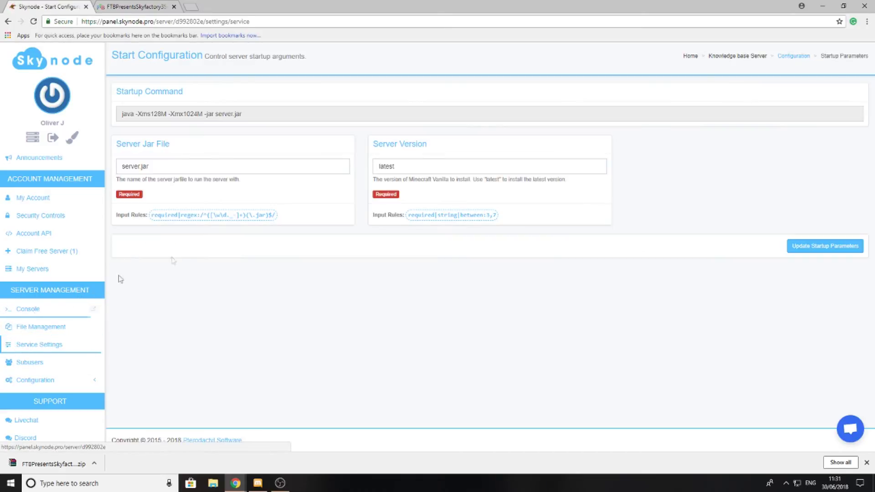
left_click(28, 309)
left_click(762, 349)
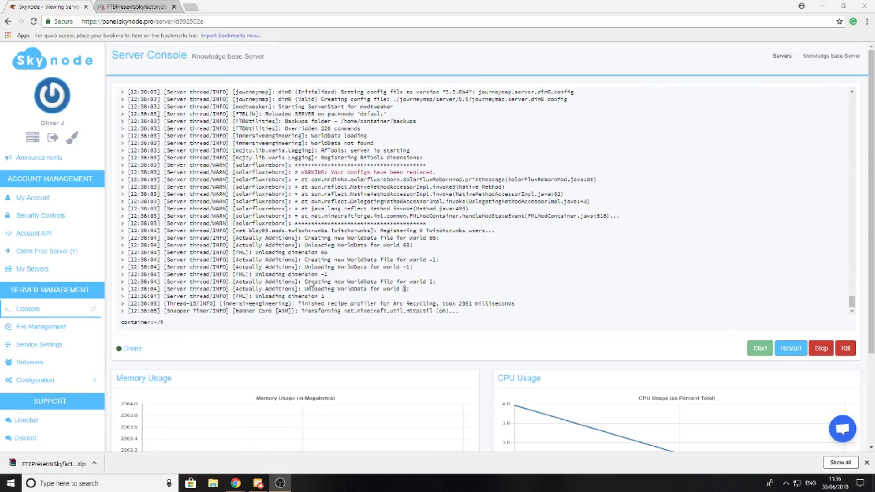
left_click(20, 327)
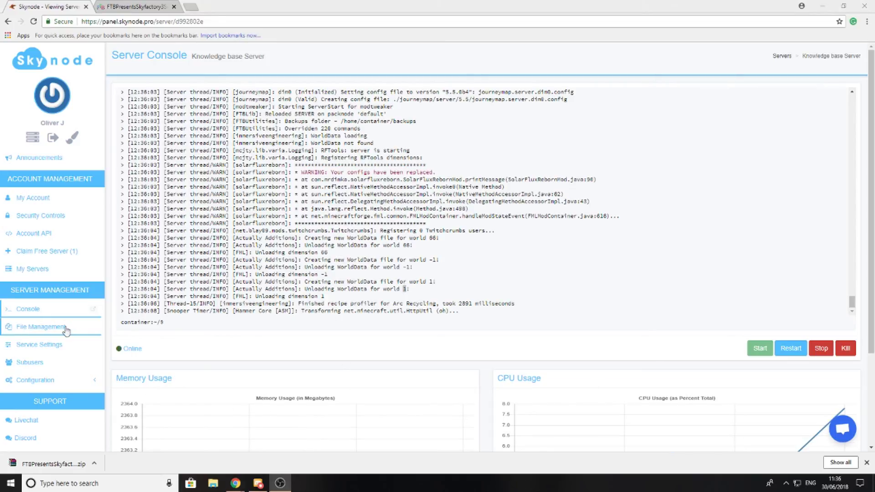
scroll(207, 373, "down", 5)
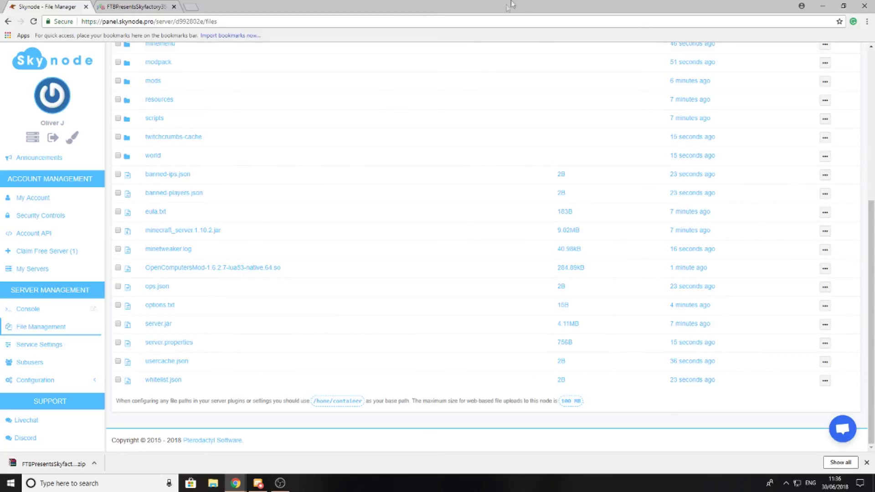
scroll(251, 208, "up", 3)
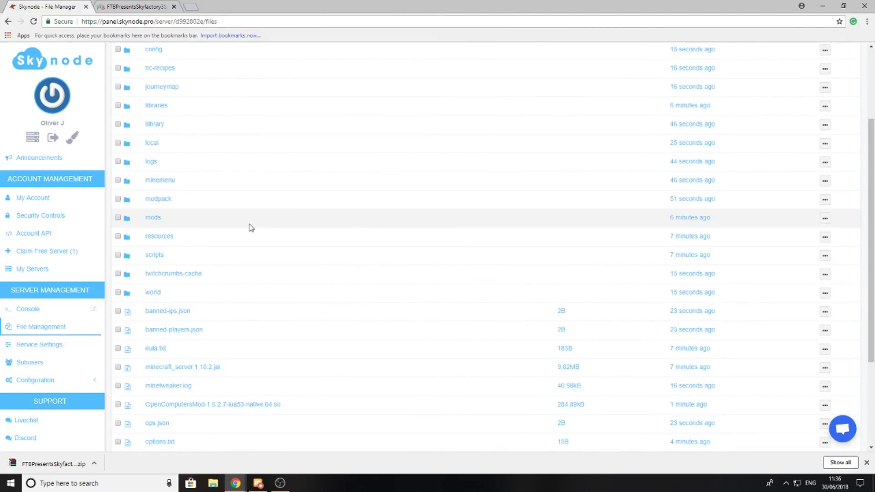
left_click(153, 219)
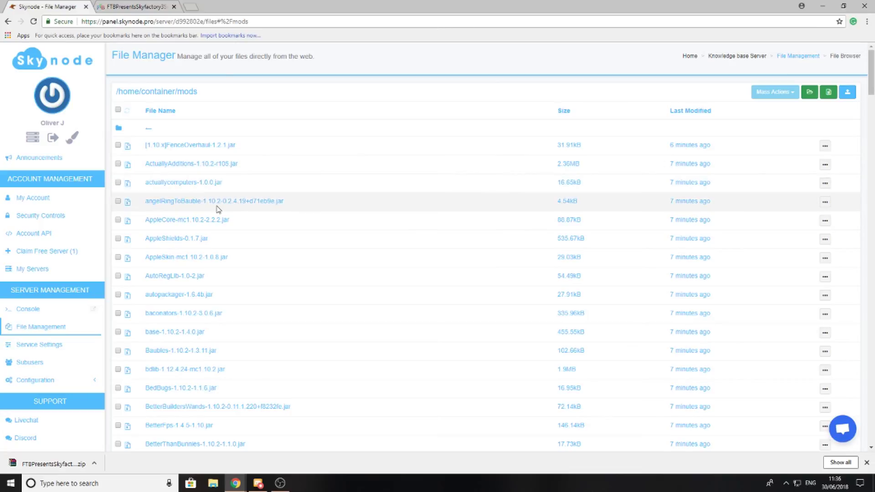
scroll(217, 210, "down", 10)
scroll(216, 212, "down", 10)
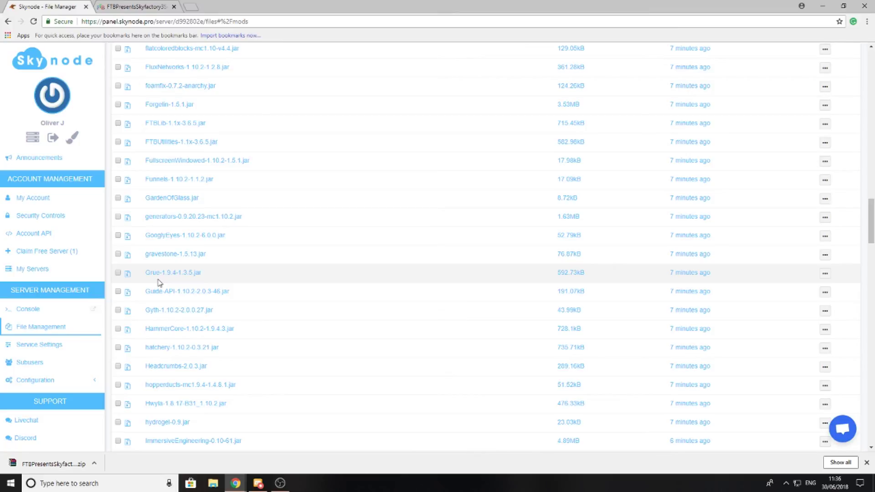
left_click(49, 308)
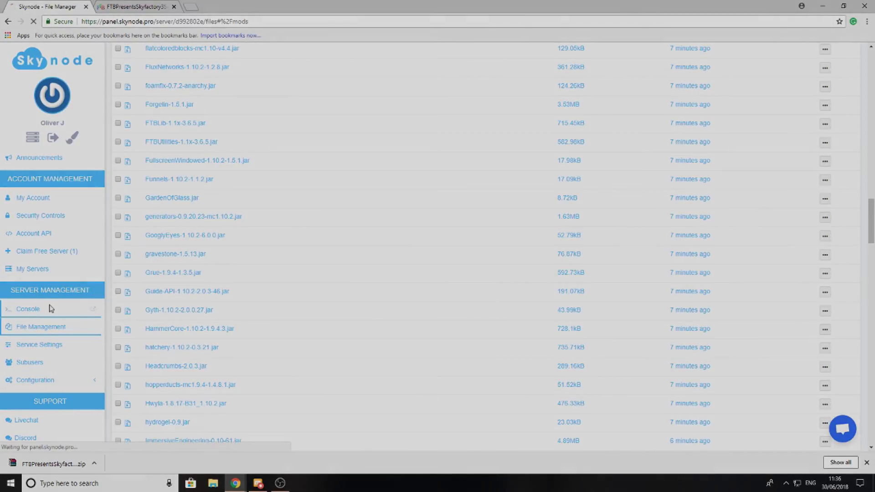